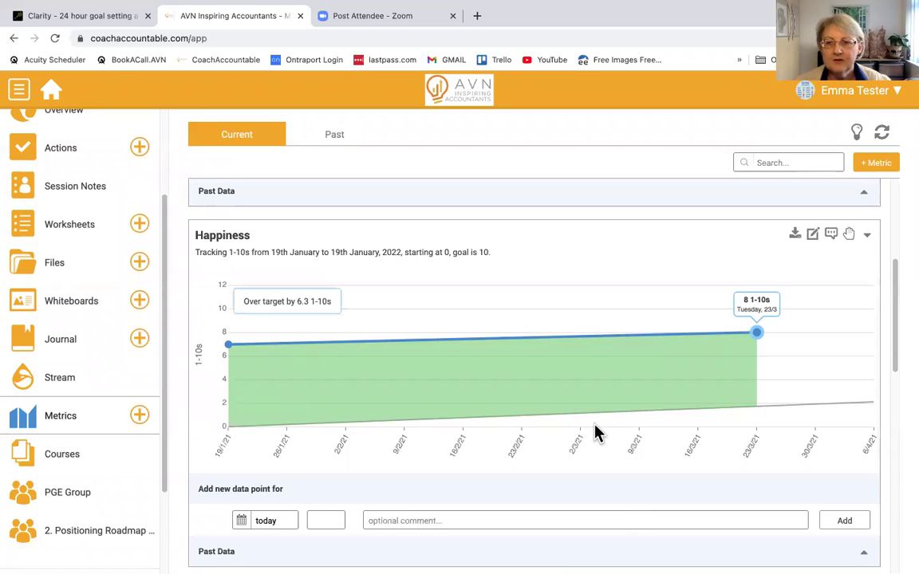
- Look through the metrics and view the settings of the Making a difference metric without changing them
{"action": "scroll", "coordinate": [595, 431], "scroll_direction": "down", "scroll_amount": 3}
{"action": "scroll", "coordinate": [595, 425], "scroll_direction": "down", "scroll_amount": 8}
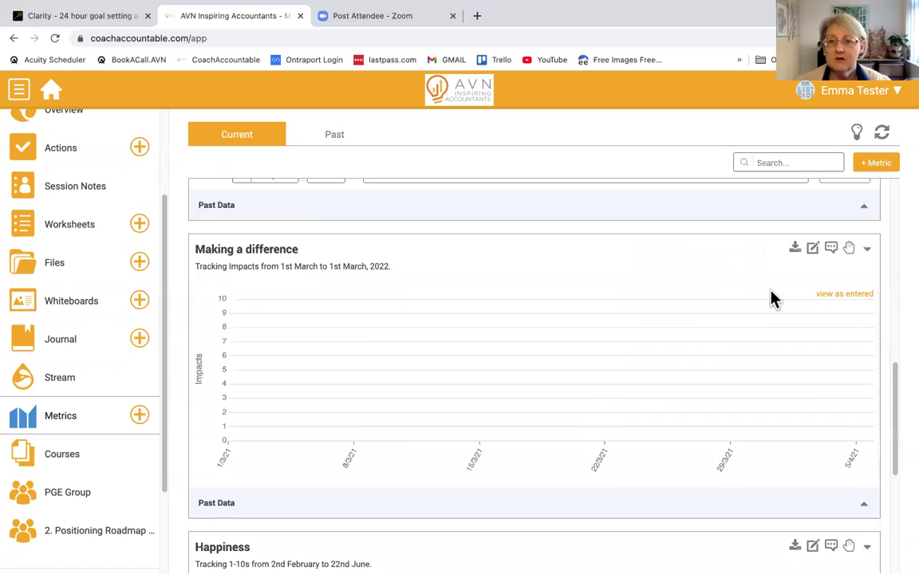
{"action": "left_click", "coordinate": [813, 250]}
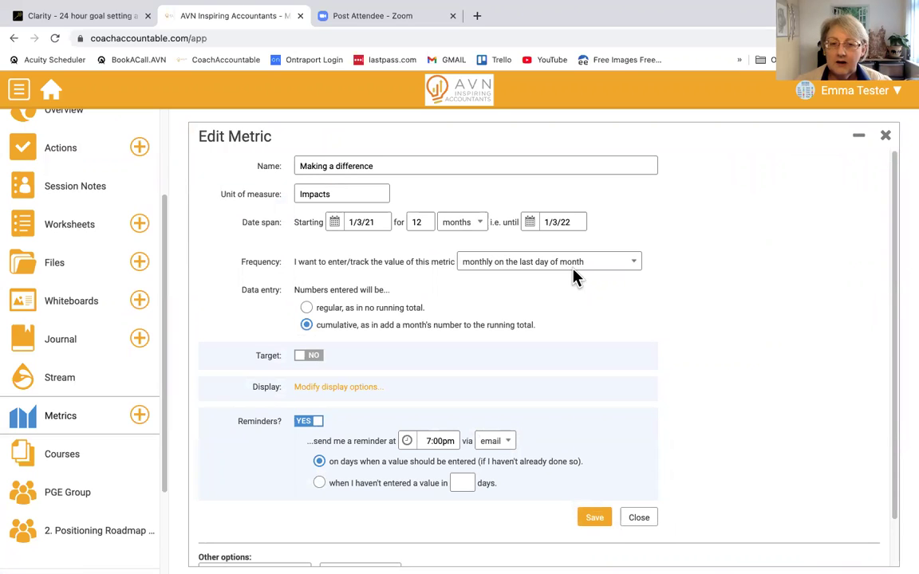
{"action": "left_click", "coordinate": [639, 520]}
{"action": "scroll", "coordinate": [637, 525], "scroll_direction": "down", "scroll_amount": 4}
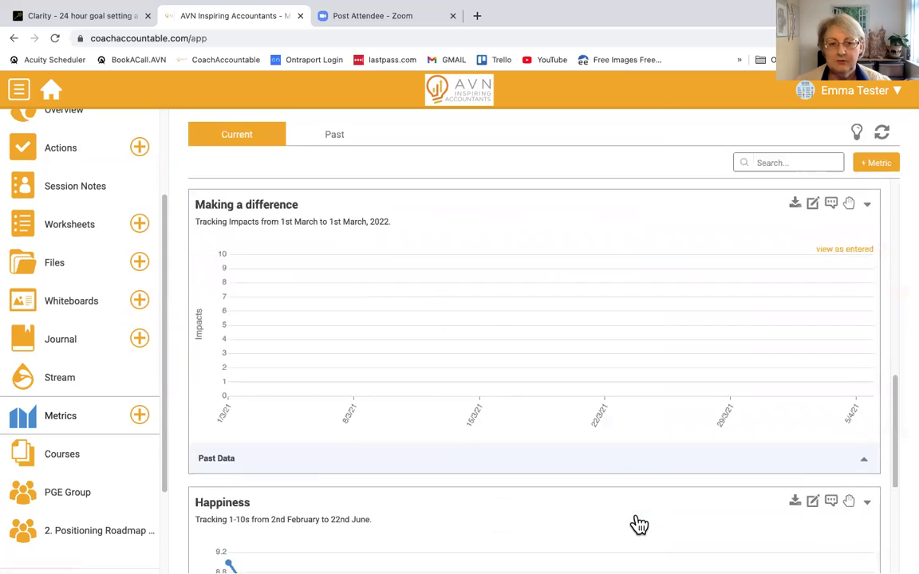
{"action": "scroll", "coordinate": [637, 523], "scroll_direction": "down", "scroll_amount": 1}
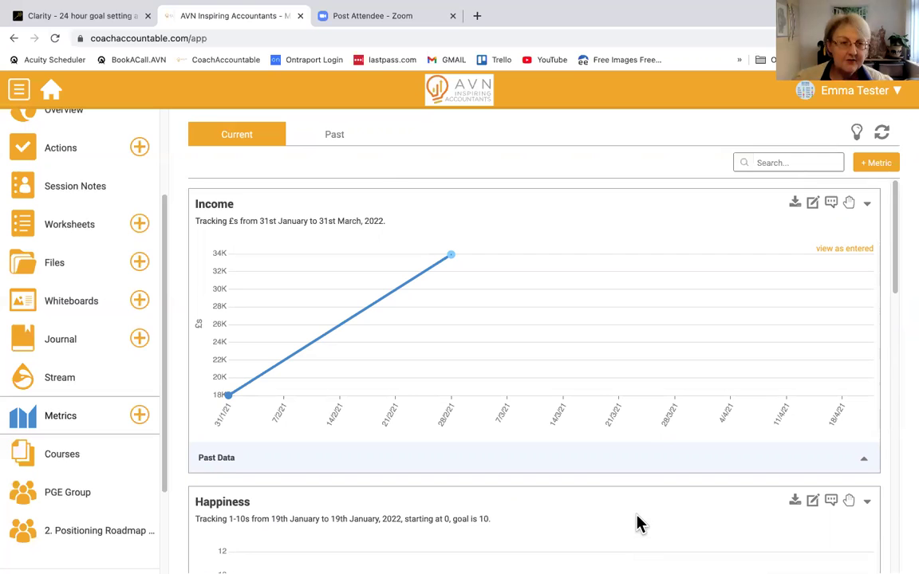
- View the whiteboards, and switch to System Builder to review the business goals form in the 24 hour goal setting planner
{"action": "left_click", "coordinate": [99, 309]}
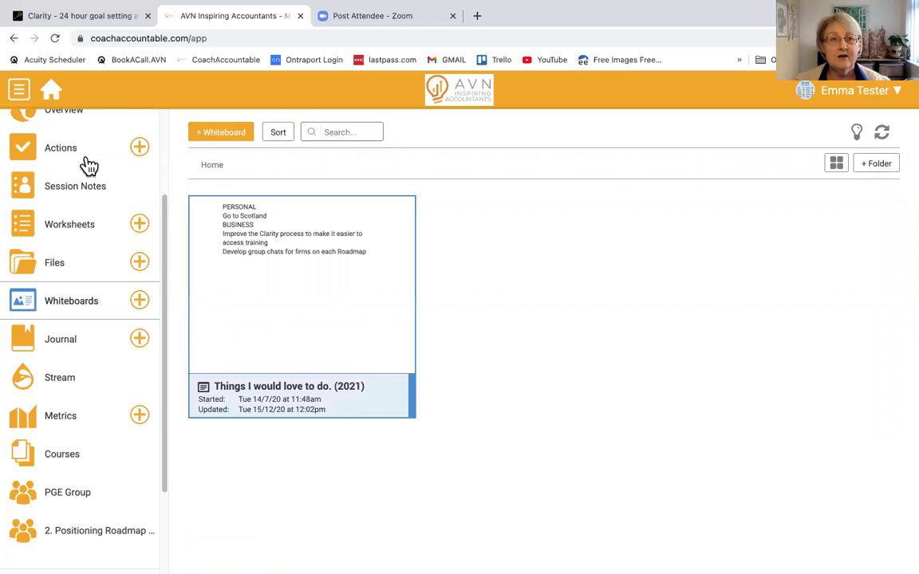
{"action": "left_click", "coordinate": [106, 19]}
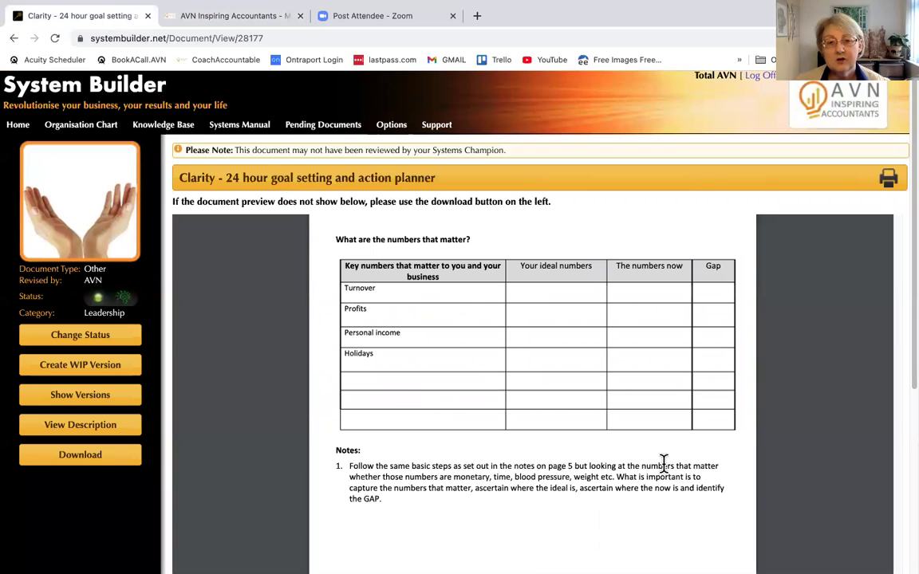
{"action": "scroll", "coordinate": [663, 464], "scroll_direction": "up", "scroll_amount": 15}
{"action": "scroll", "coordinate": [663, 464], "scroll_direction": "up", "scroll_amount": 15}
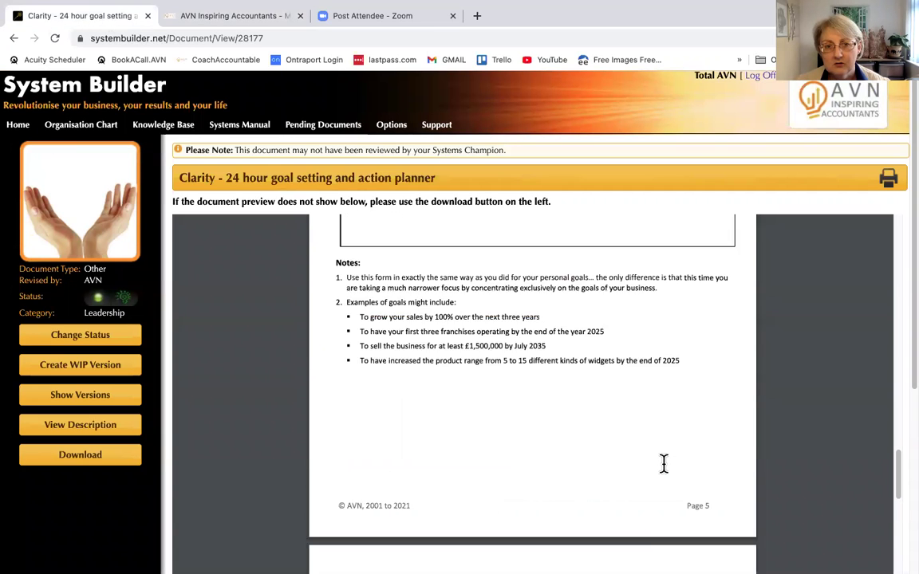
{"action": "scroll", "coordinate": [592, 395], "scroll_direction": "down", "scroll_amount": 3}
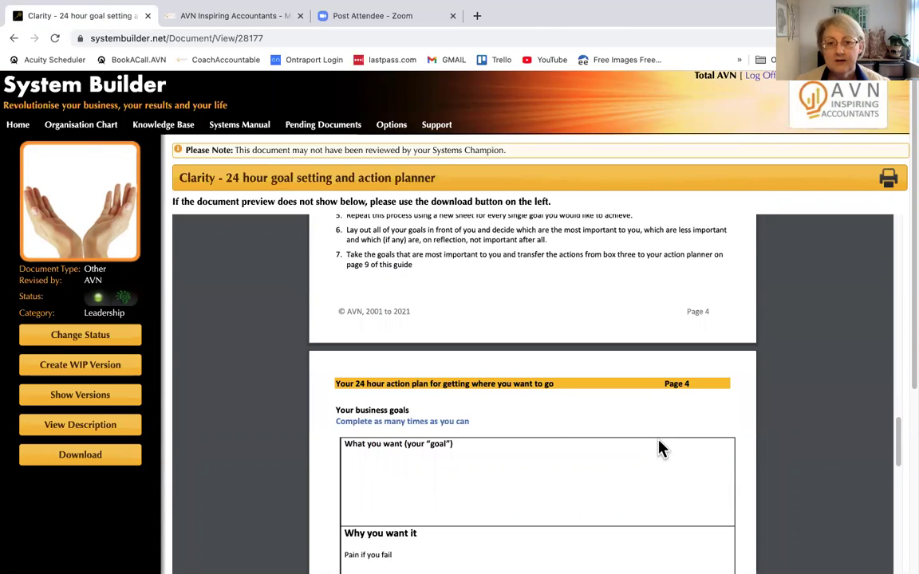
- Switch back to CoachAccountable and review the action list, including the 1. Clarity and Personal goals groups
{"action": "left_click", "coordinate": [224, 18]}
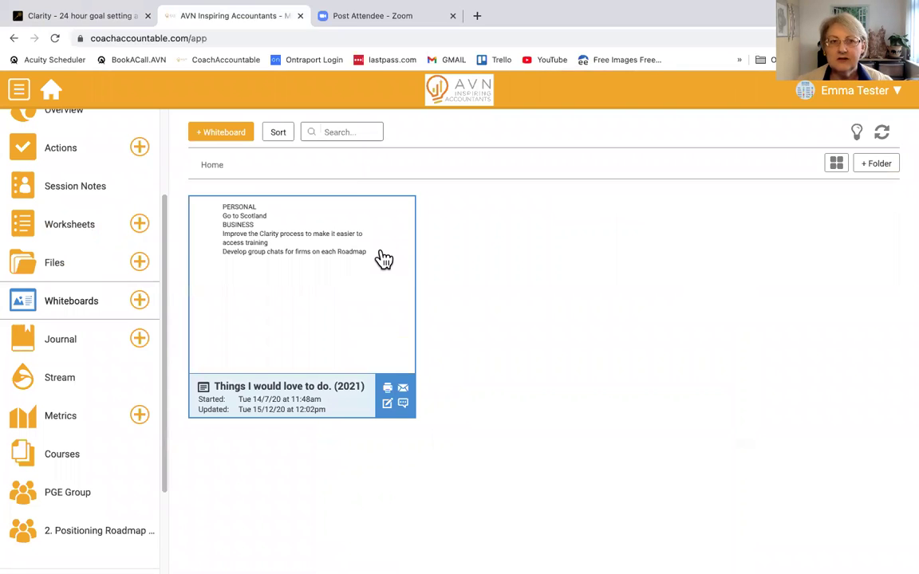
{"action": "left_click", "coordinate": [104, 164]}
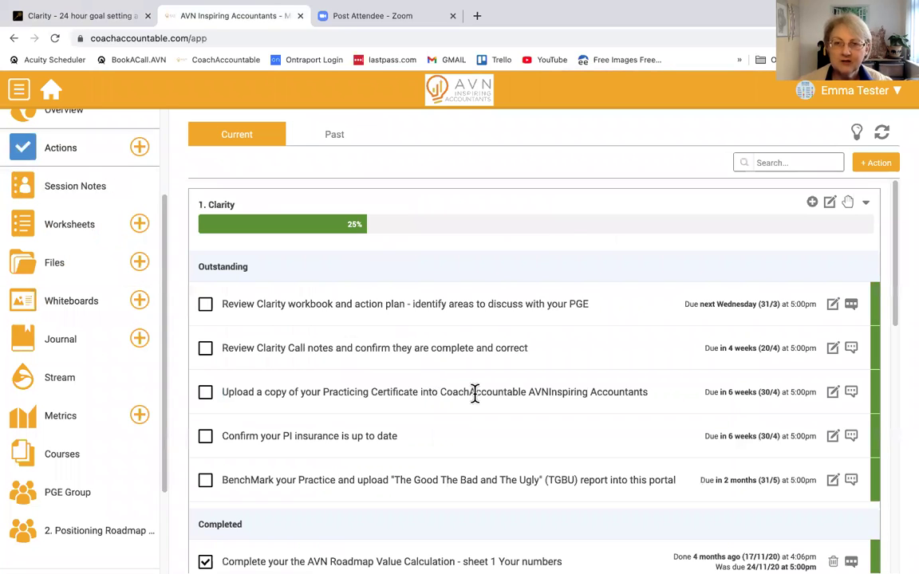
{"action": "scroll", "coordinate": [474, 395], "scroll_direction": "down", "scroll_amount": 5}
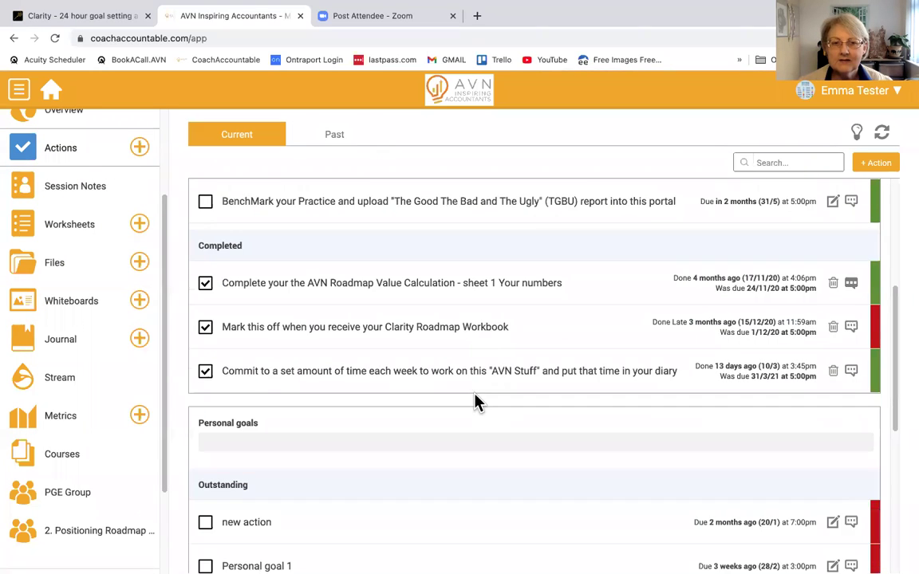
{"action": "scroll", "coordinate": [474, 401], "scroll_direction": "up", "scroll_amount": 1}
{"action": "scroll", "coordinate": [475, 401], "scroll_direction": "down", "scroll_amount": 2}
{"action": "scroll", "coordinate": [474, 401], "scroll_direction": "down", "scroll_amount": 2}
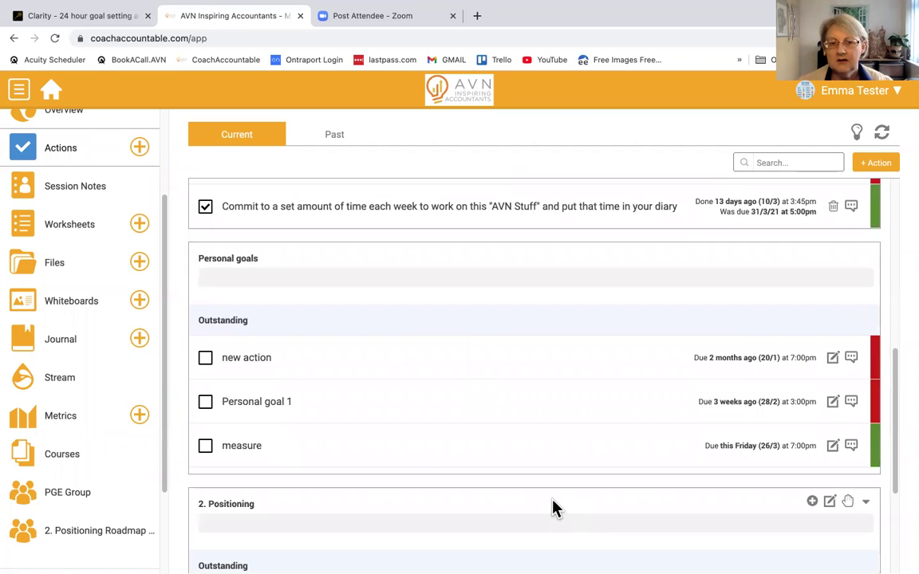
{"action": "scroll", "coordinate": [555, 508], "scroll_direction": "up", "scroll_amount": 5}
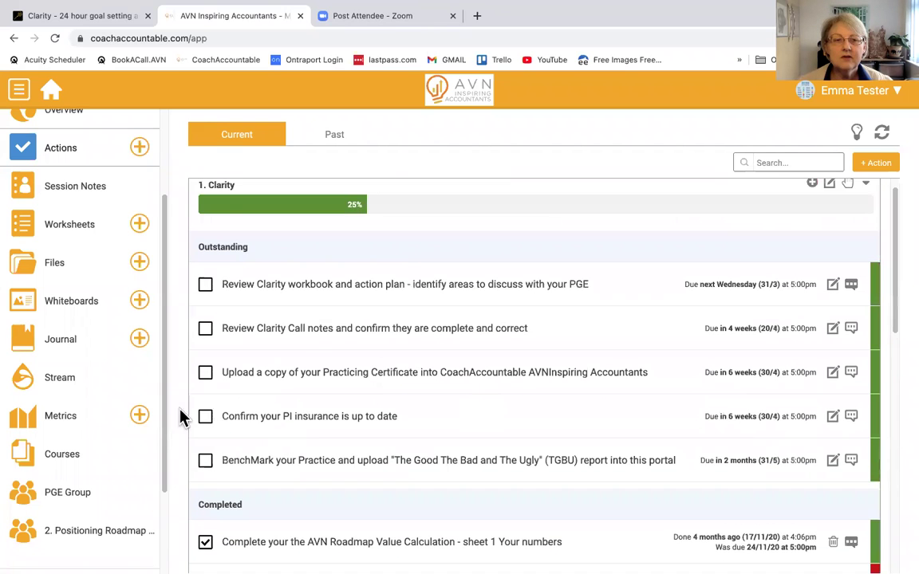
- View the current metrics and the Things I would love to do. (2021) whiteboard
{"action": "left_click", "coordinate": [97, 424]}
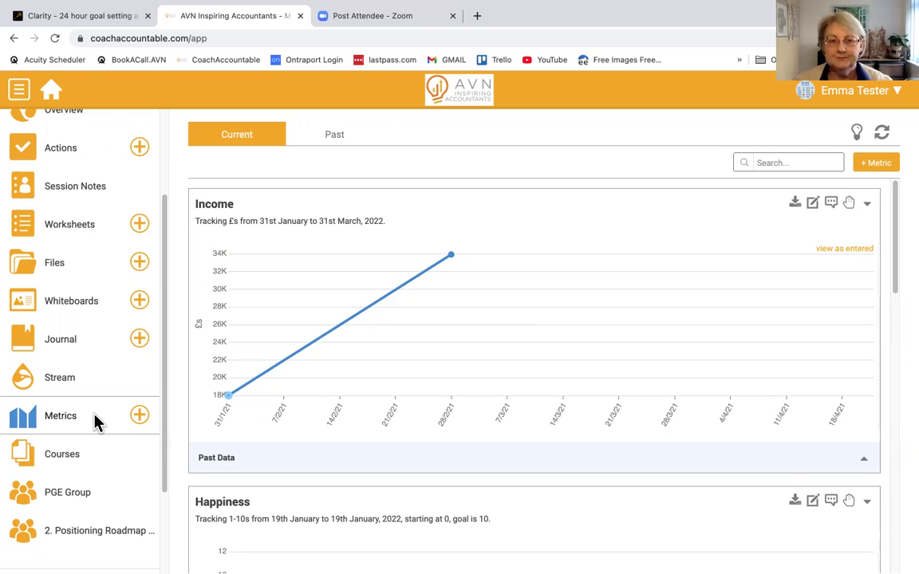
{"action": "left_click", "coordinate": [69, 317]}
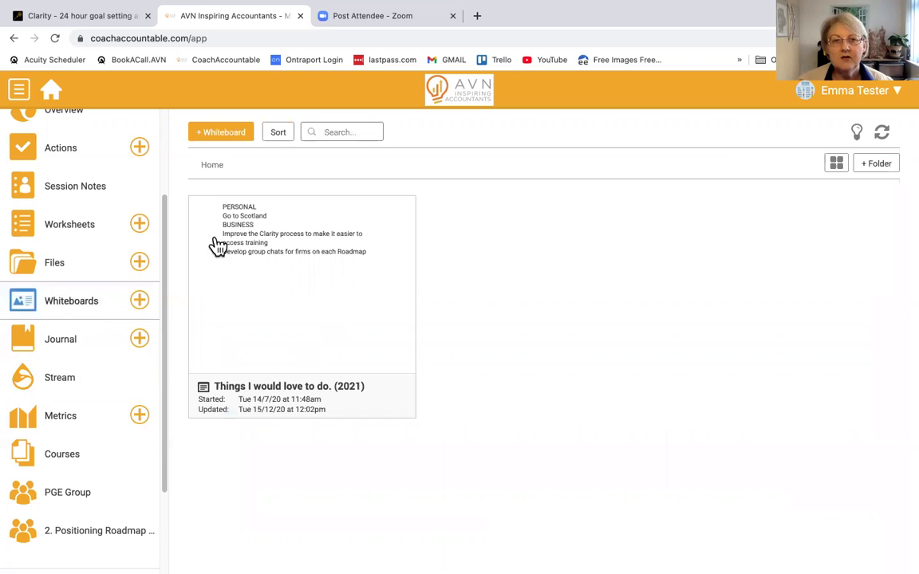
{"action": "mouse_move", "coordinate": [225, 240]}
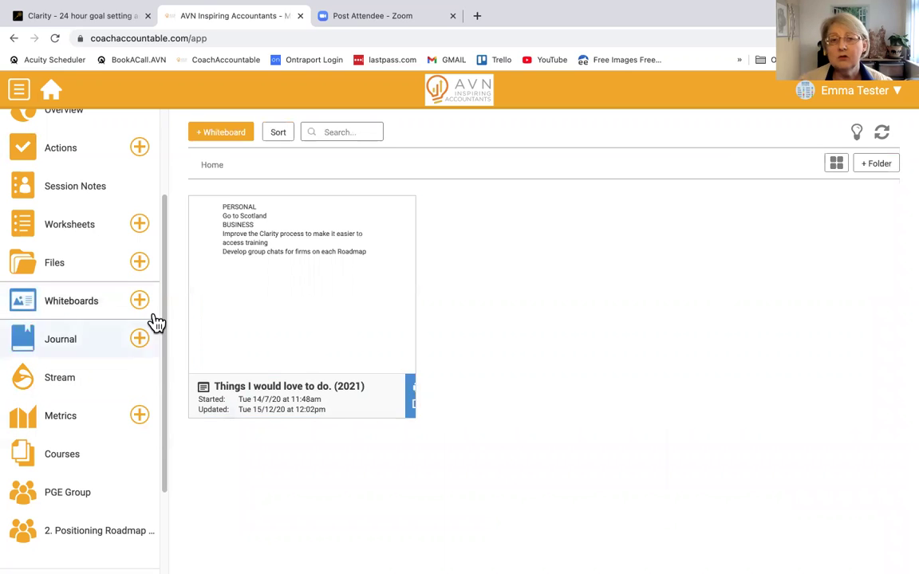
- Review the actions down to the Personal goals group, and view the shared files in Your Numbers
{"action": "left_click", "coordinate": [64, 154]}
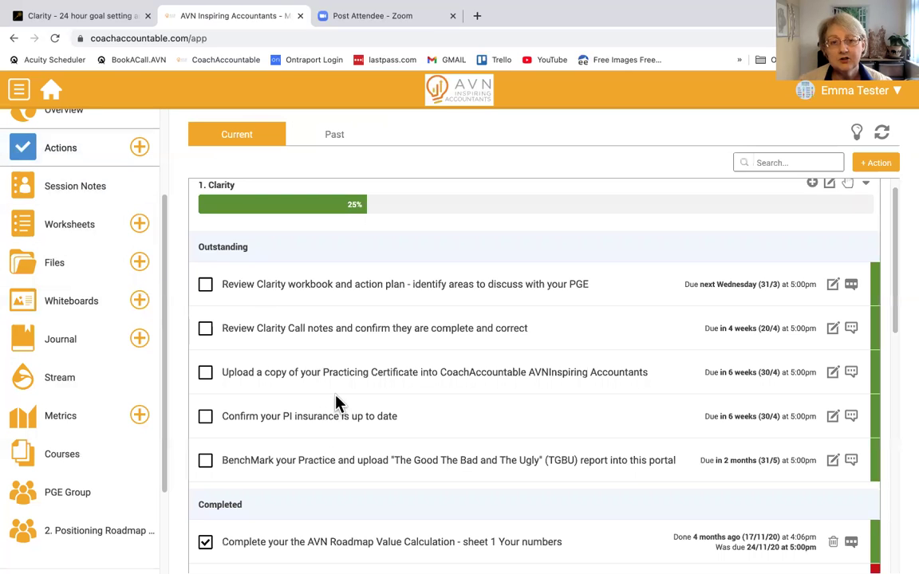
{"action": "scroll", "coordinate": [338, 404], "scroll_direction": "down", "scroll_amount": 6}
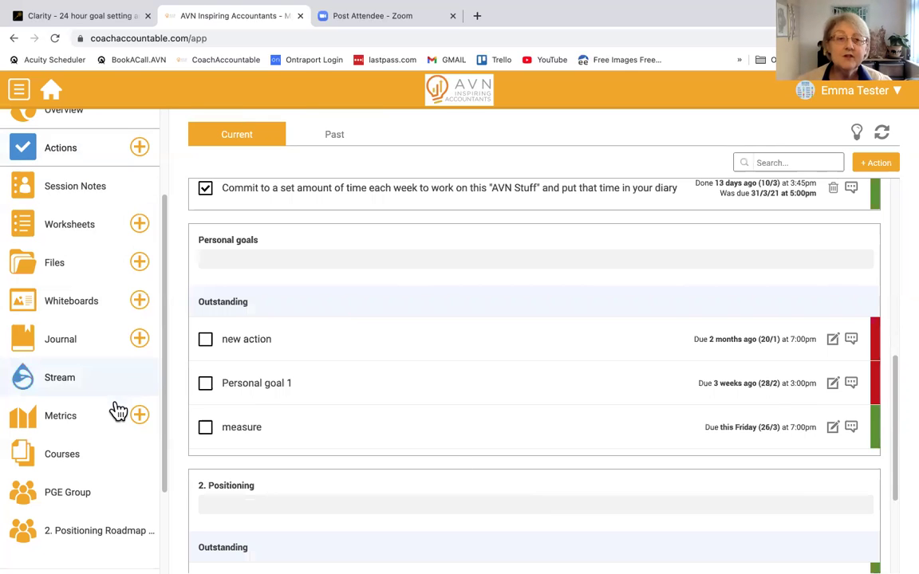
{"action": "left_click", "coordinate": [106, 263]}
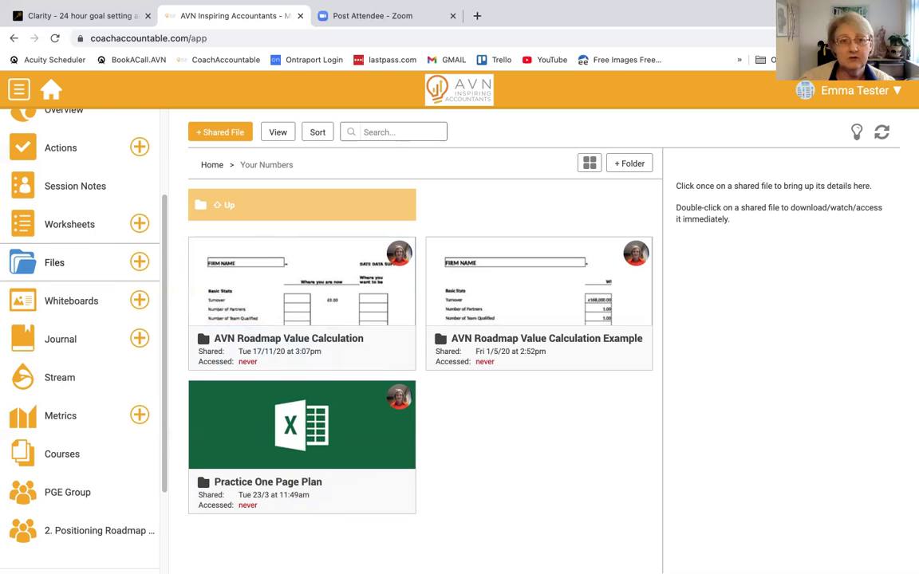
{"action": "scroll", "coordinate": [96, 239], "scroll_direction": "up", "scroll_amount": 1}
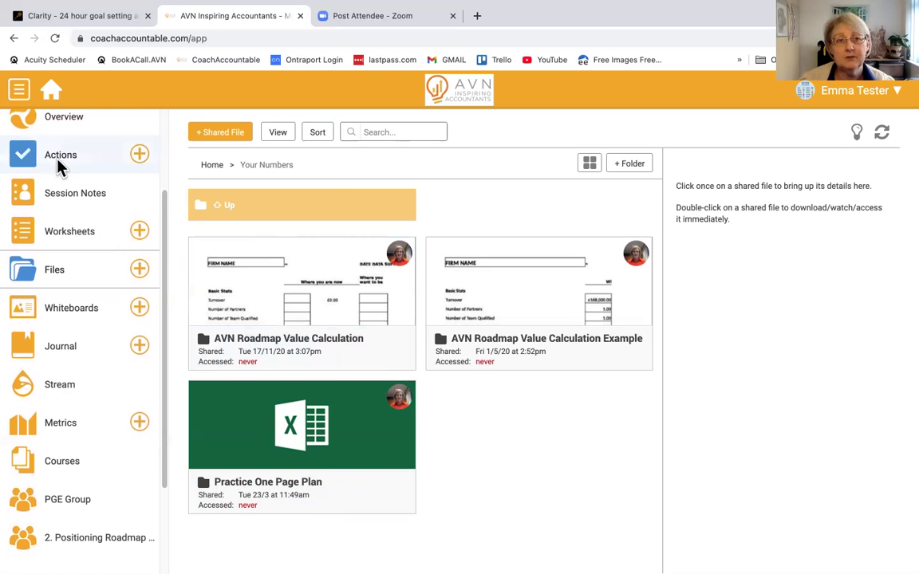
- Review the outstanding and completed actions of the 1. Clarity group
{"action": "left_click", "coordinate": [58, 162]}
{"action": "scroll", "coordinate": [289, 343], "scroll_direction": "up", "scroll_amount": 5}
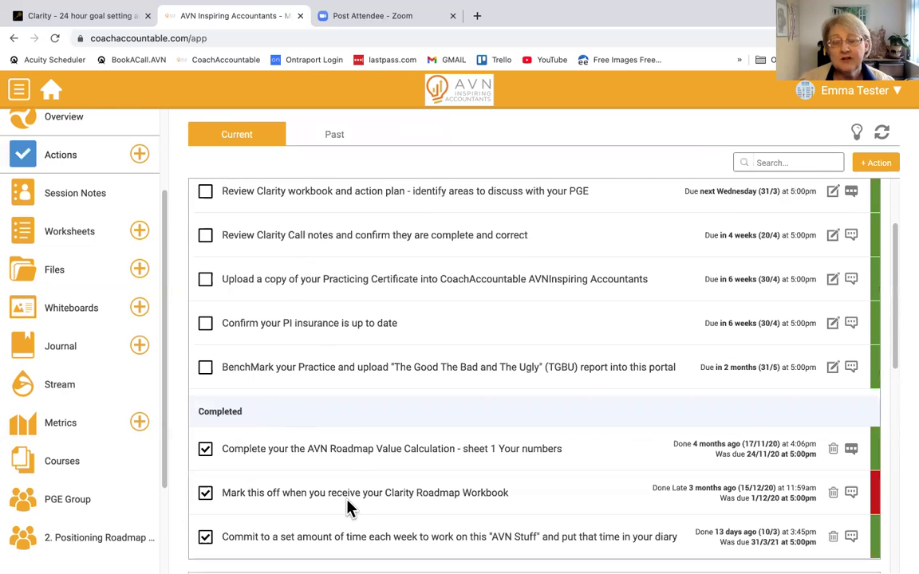
{"action": "scroll", "coordinate": [335, 452], "scroll_direction": "up", "scroll_amount": 3}
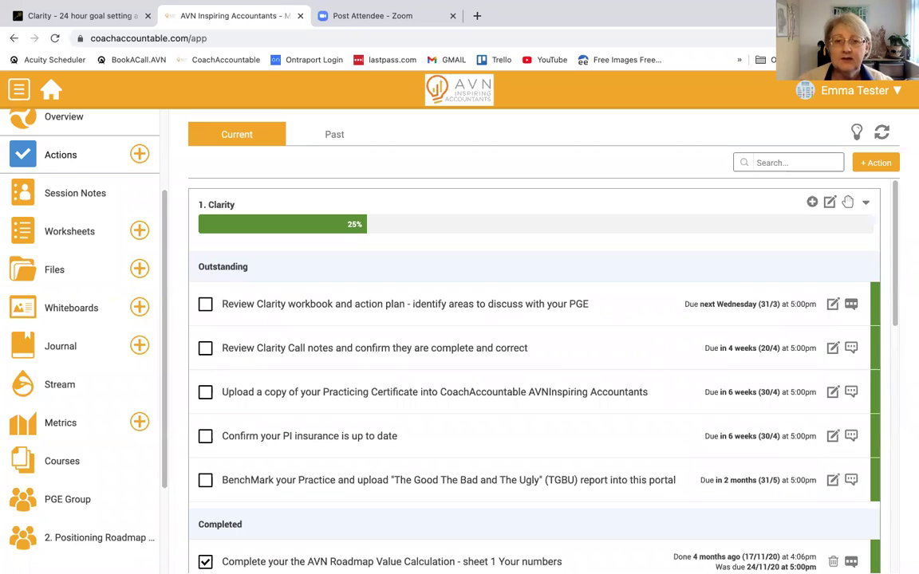
{"action": "scroll", "coordinate": [355, 477], "scroll_direction": "down", "scroll_amount": 5}
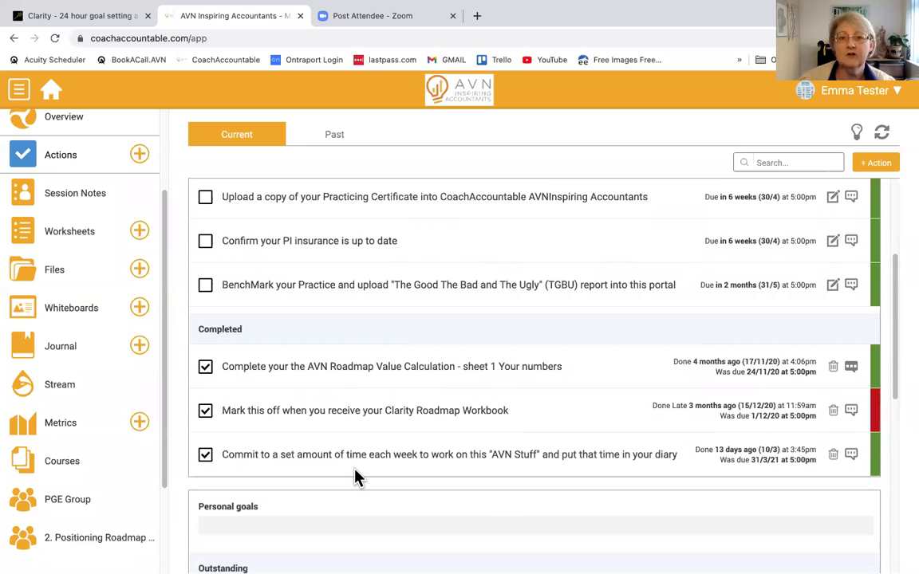
- Browse the shared files from the Your Numbers folder to the Useful Videos folder, and return to the Home level
{"action": "left_click", "coordinate": [84, 283]}
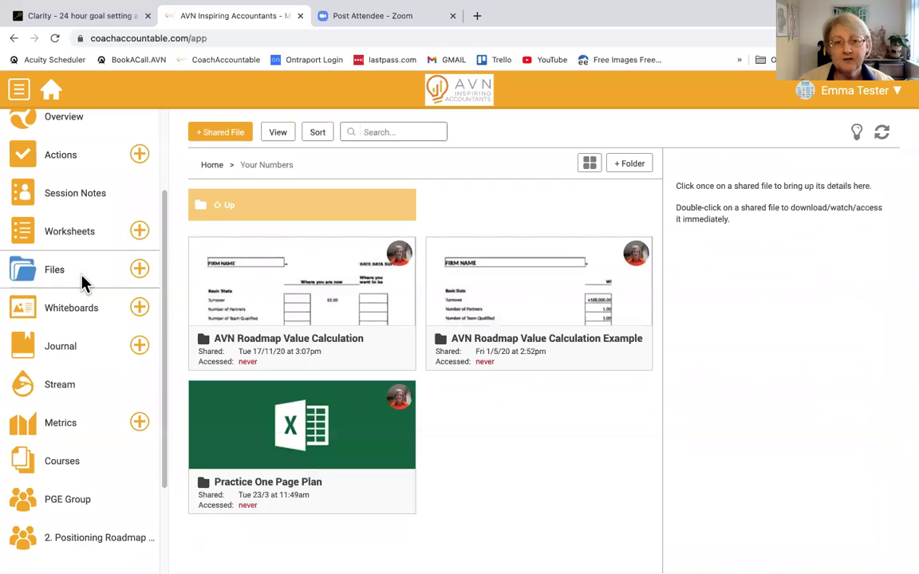
{"action": "left_click", "coordinate": [242, 202]}
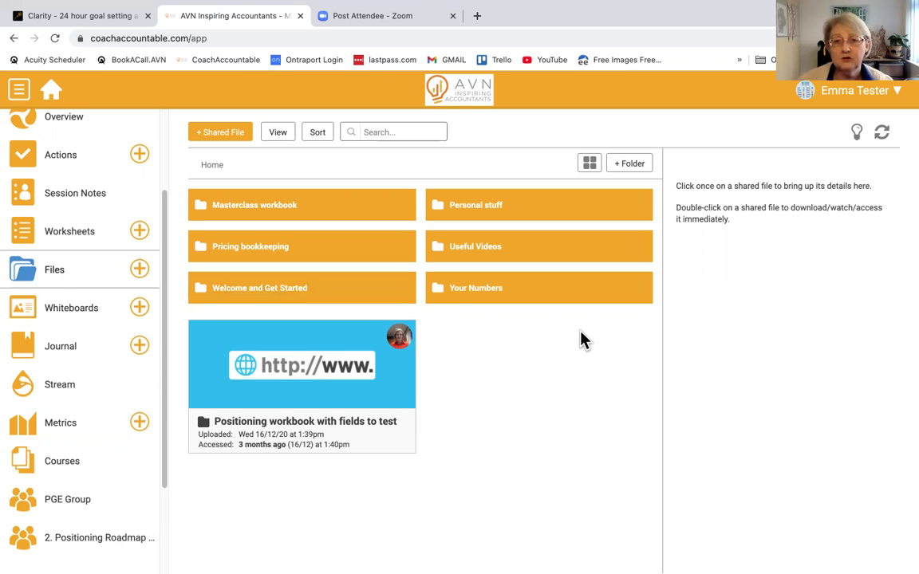
{"action": "left_click", "coordinate": [528, 243]}
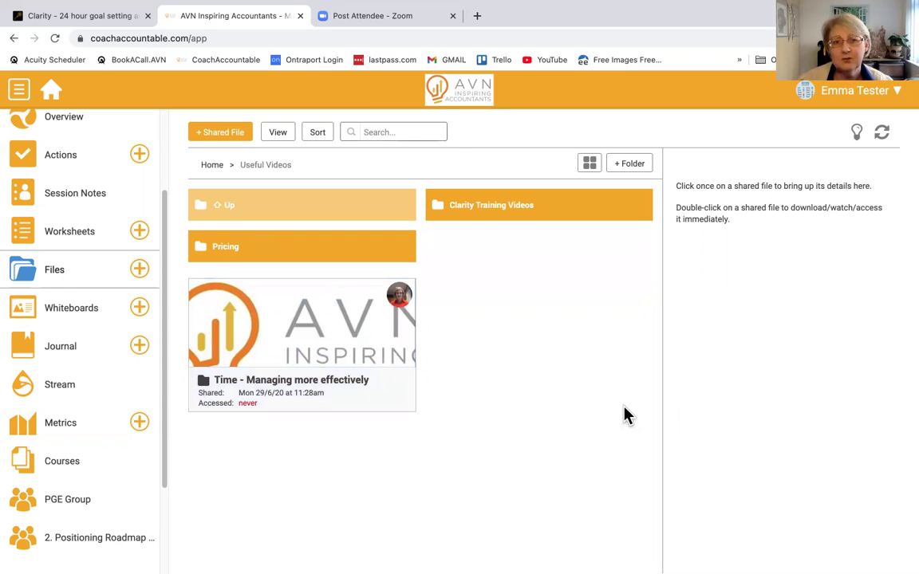
{"action": "left_click", "coordinate": [301, 214]}
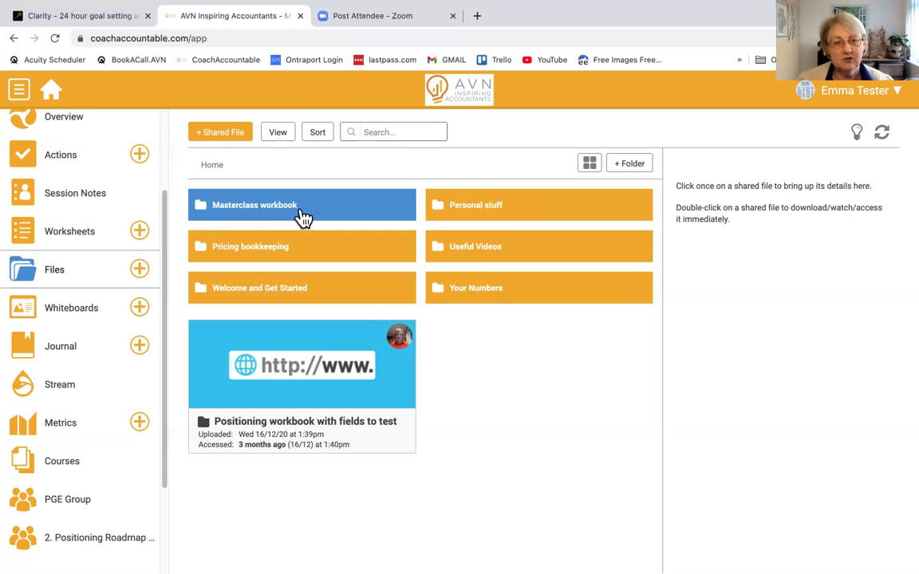
- Start a new whiteboard and examine its sharing options
{"action": "left_click", "coordinate": [116, 309]}
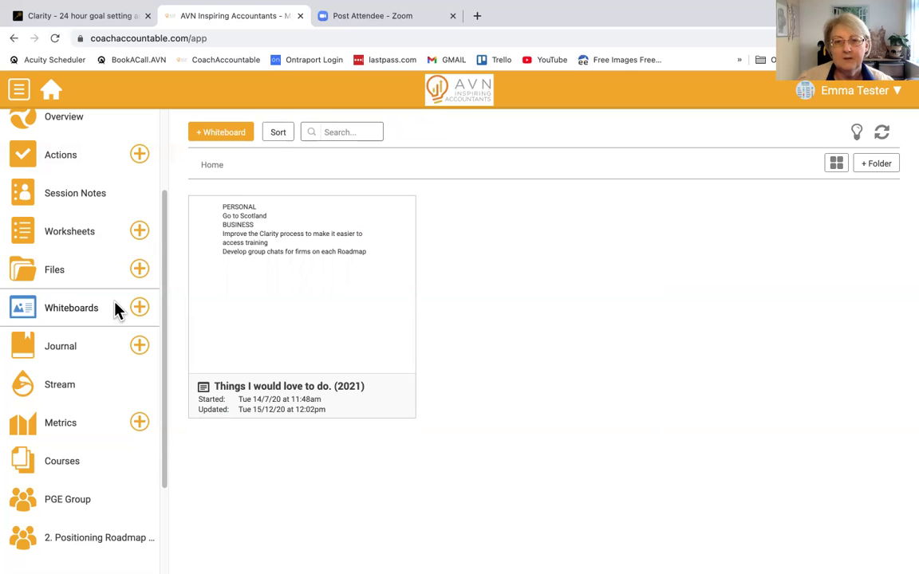
{"action": "left_click", "coordinate": [211, 132]}
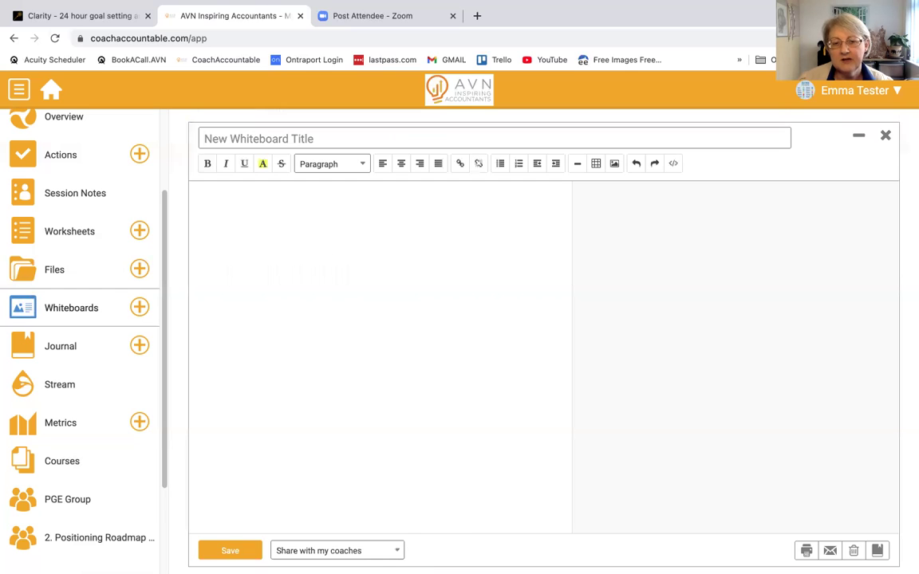
{"action": "left_click", "coordinate": [386, 550]}
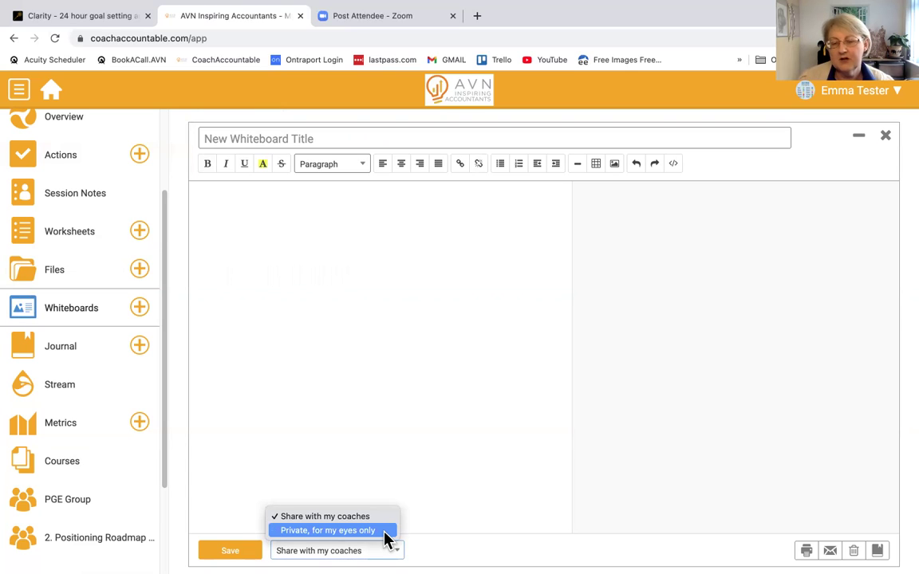
{"action": "left_click", "coordinate": [239, 447]}
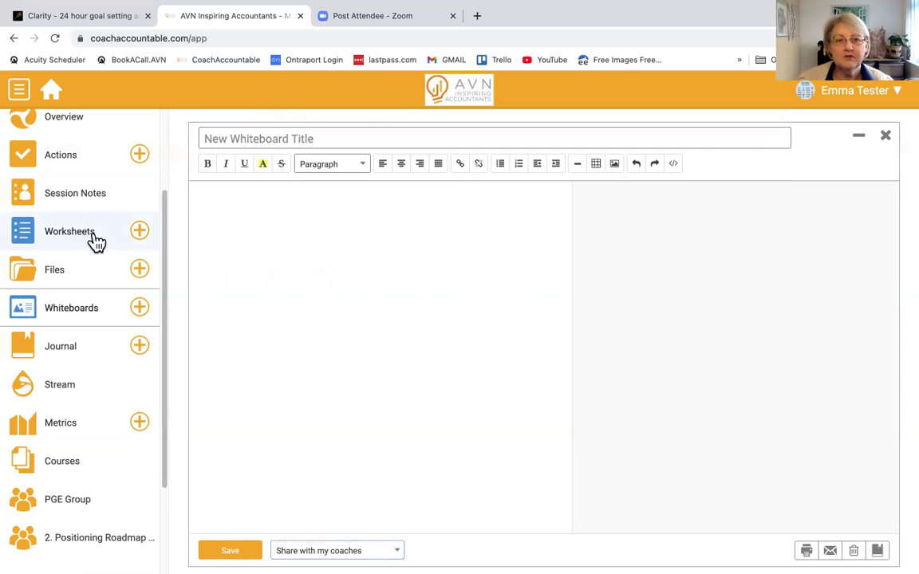
{"action": "scroll", "coordinate": [96, 241], "scroll_direction": "up", "scroll_amount": 1}
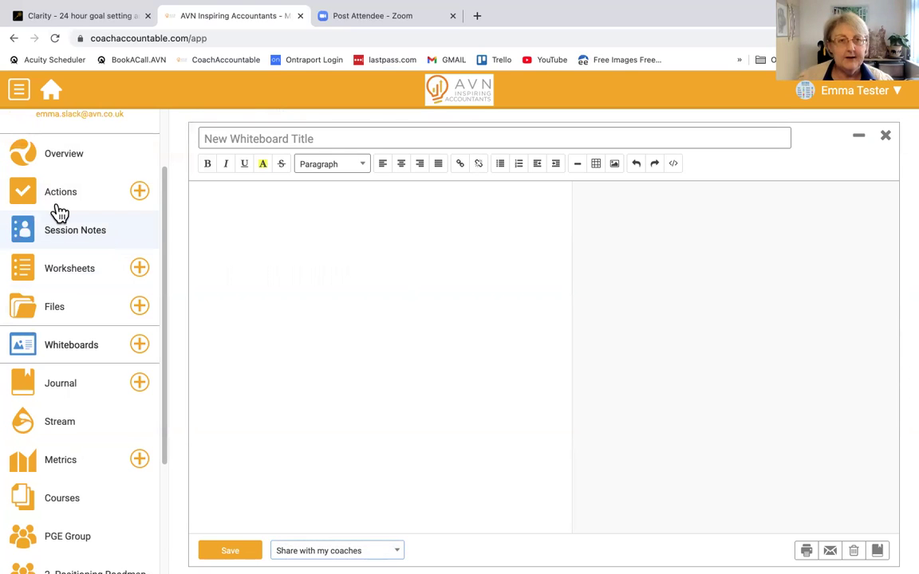
- Switch to System Builder, load systembuilder.net/Document/View/860 and view the goals, targets and action plan table
{"action": "left_click", "coordinate": [96, 16]}
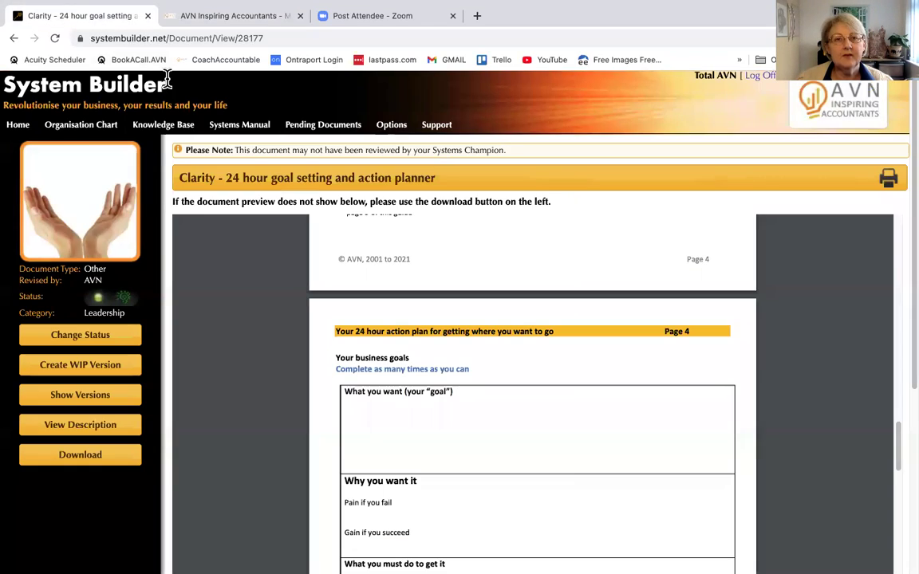
{"action": "left_click", "coordinate": [240, 36]}
{"action": "left_click", "coordinate": [243, 42]}
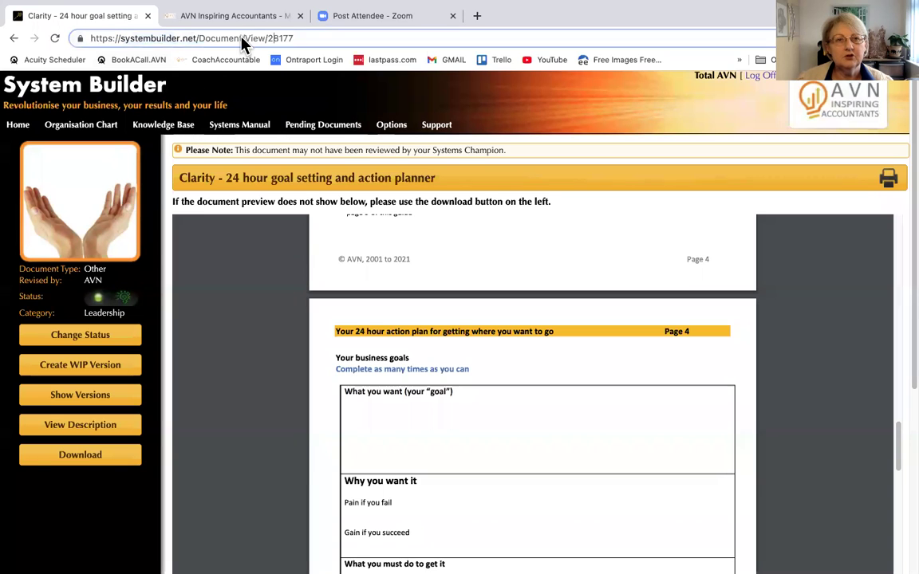
{"action": "left_click", "coordinate": [295, 37]}
{"action": "key", "text": "BackSpace"}
{"action": "key", "text": "BackSpace"}
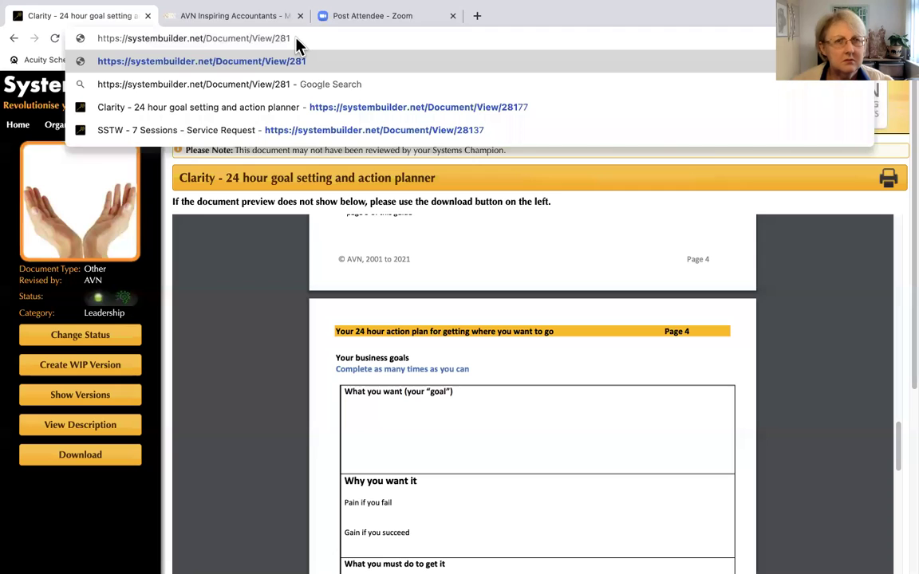
{"action": "key", "text": "BackSpace"}
{"action": "key", "text": "BackSpace"}
{"action": "key", "text": "BackSpace"}
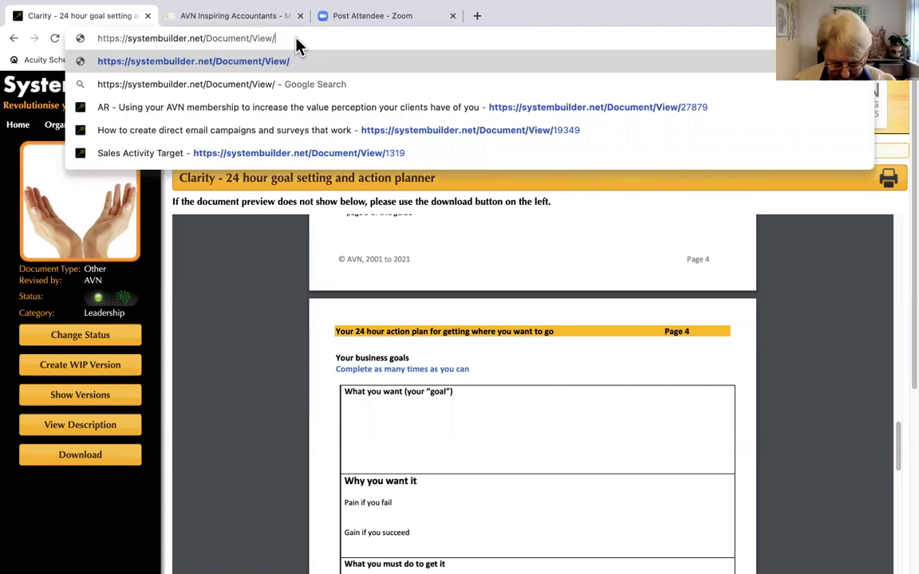
{"action": "type", "text": "860"}
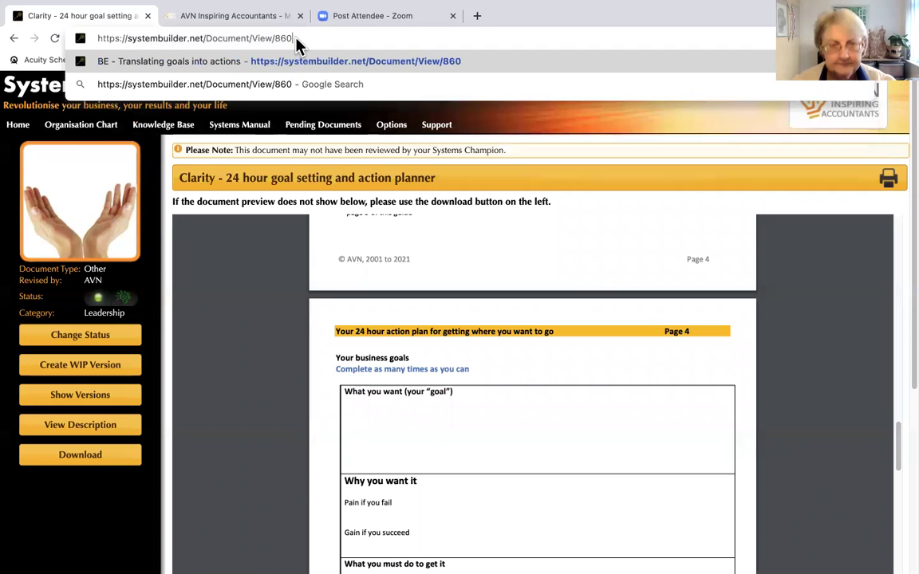
{"action": "key", "text": "Return"}
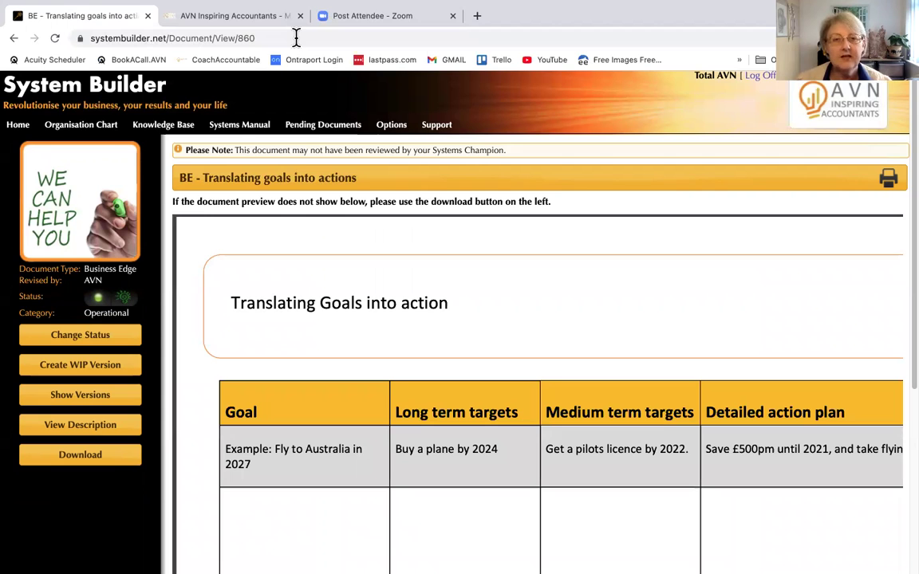
{"action": "scroll", "coordinate": [517, 291], "scroll_direction": "down", "scroll_amount": 3}
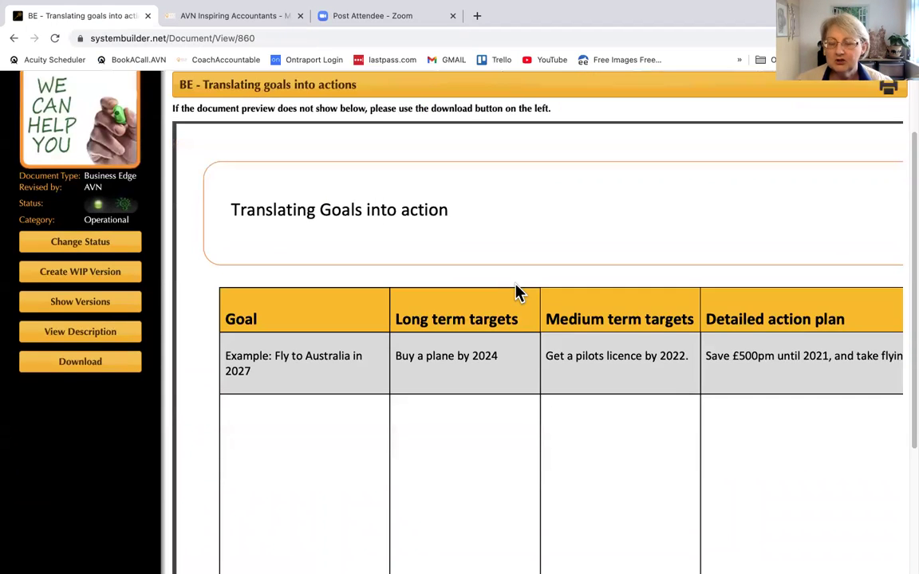
{"action": "scroll", "coordinate": [517, 293], "scroll_direction": "down", "scroll_amount": 1}
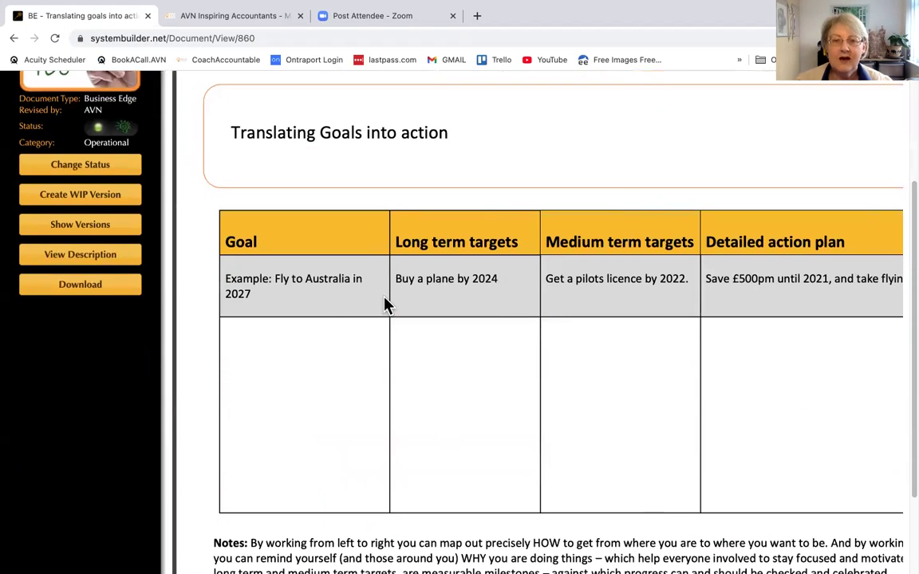